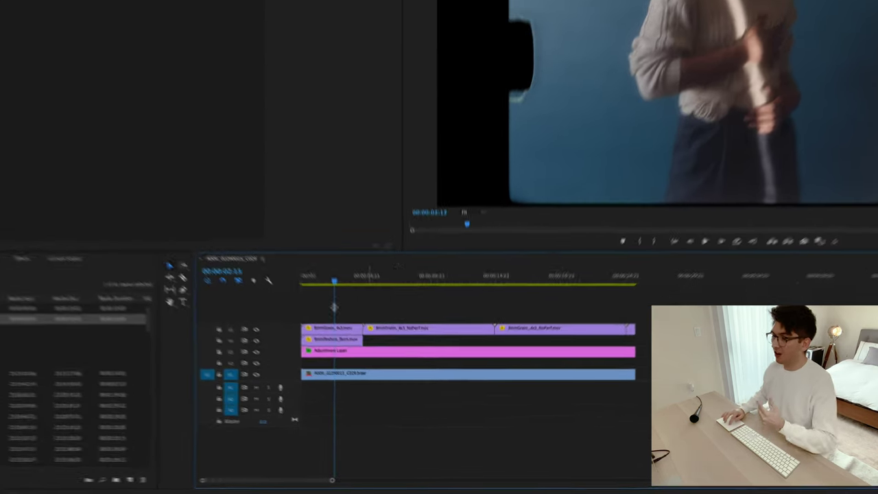
- Hide the top grain overlay track and inspect the main shot's source settings and color grade
left_click(168, 267)
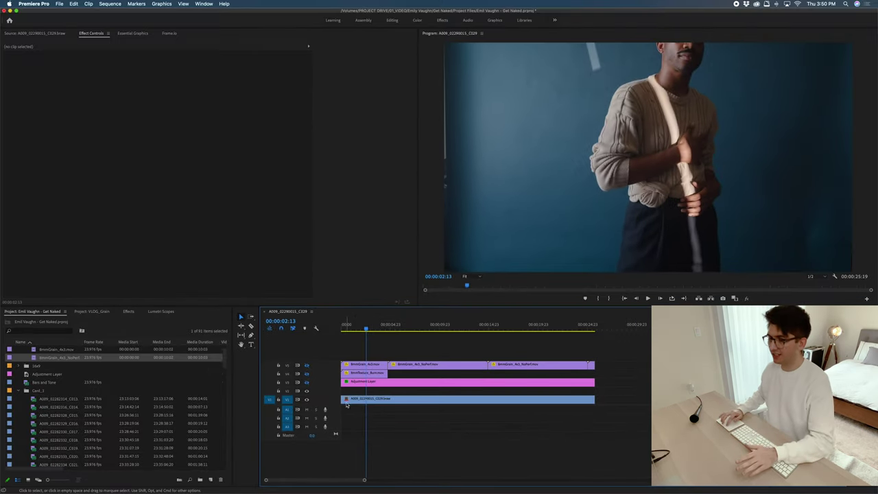
left_click(370, 398)
left_click(41, 46)
left_click(439, 447)
- Play the sequence through, then make the 4:3 grain overlay track visible again
key("space")
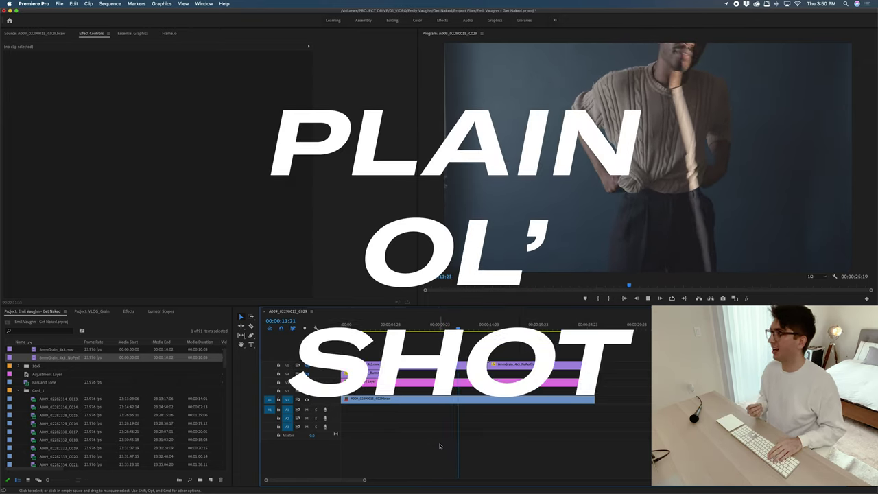
key("space")
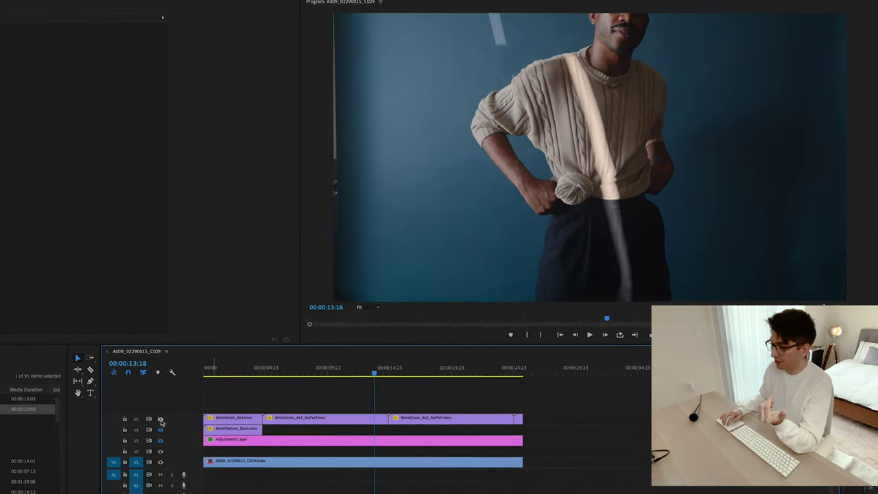
left_click(161, 420)
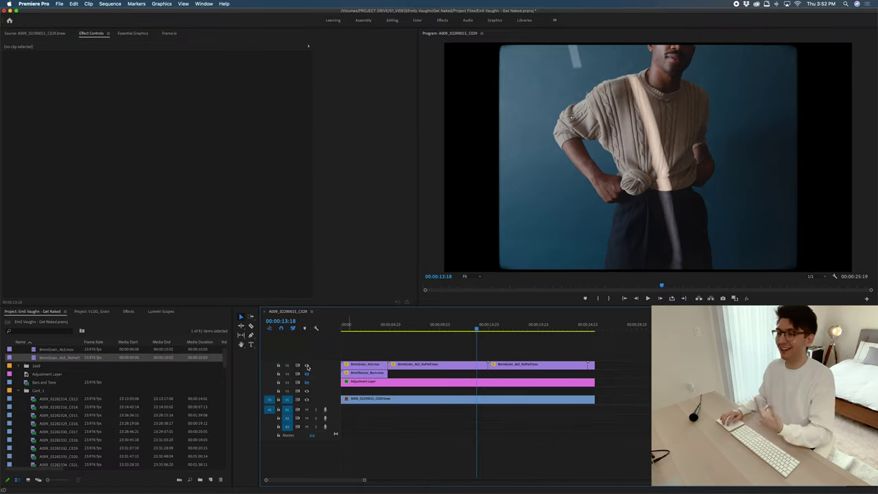
- Hide the 4:3 grain track, return to the start, and inspect the face and sweater zoomed to 400%
left_click(306, 365)
key("Home")
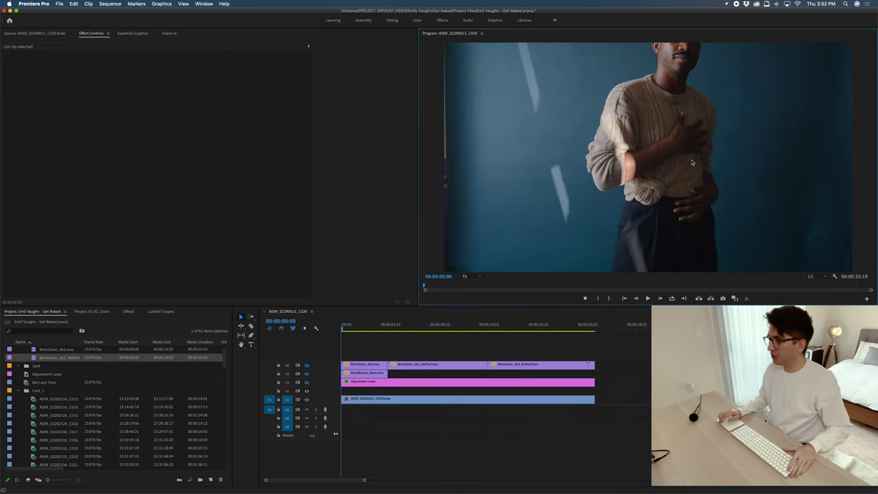
key("grave")
scroll(498, 220, "up", 5)
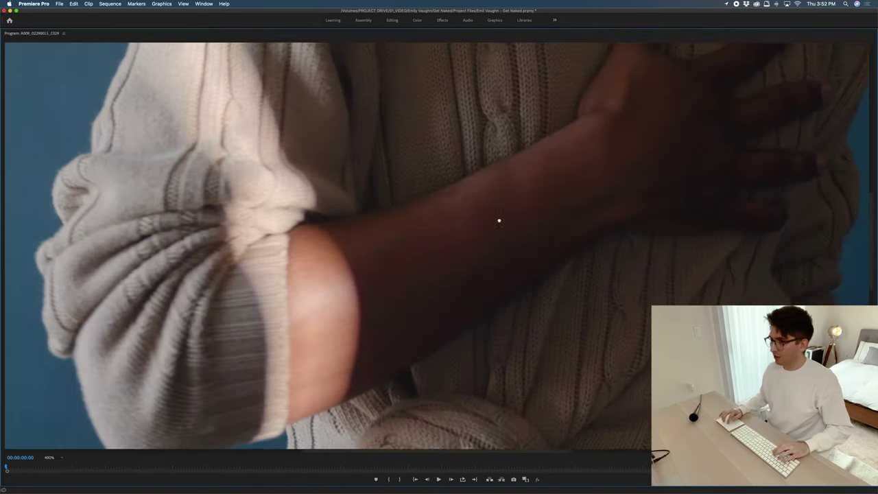
left_click_drag(343, 189, 343, 359)
left_click_drag(548, 270, 510, 175)
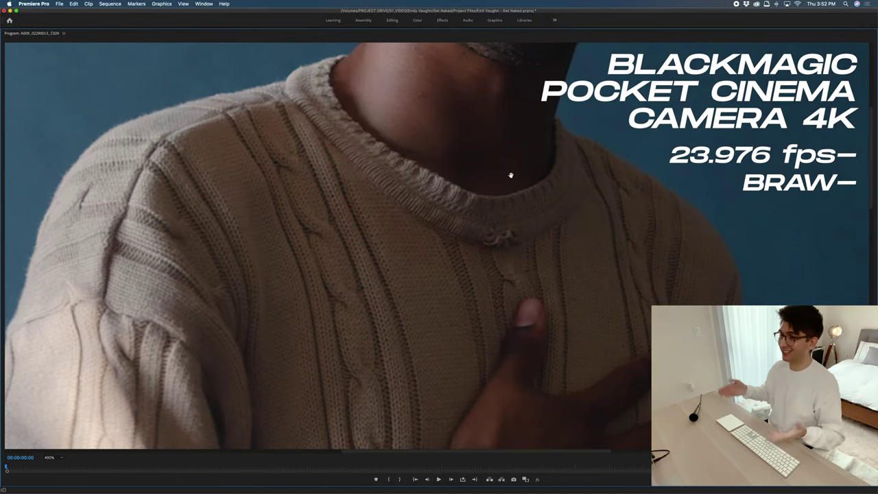
left_click_drag(409, 162, 398, 80)
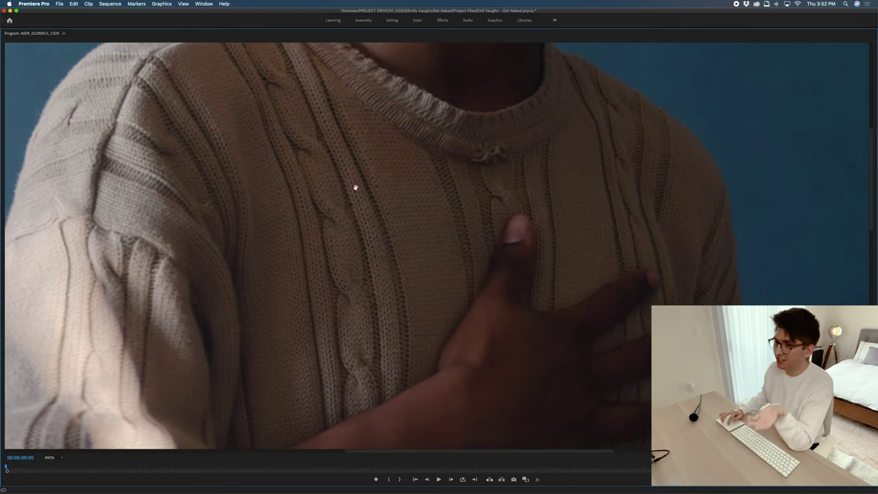
left_click_drag(353, 192, 427, 199)
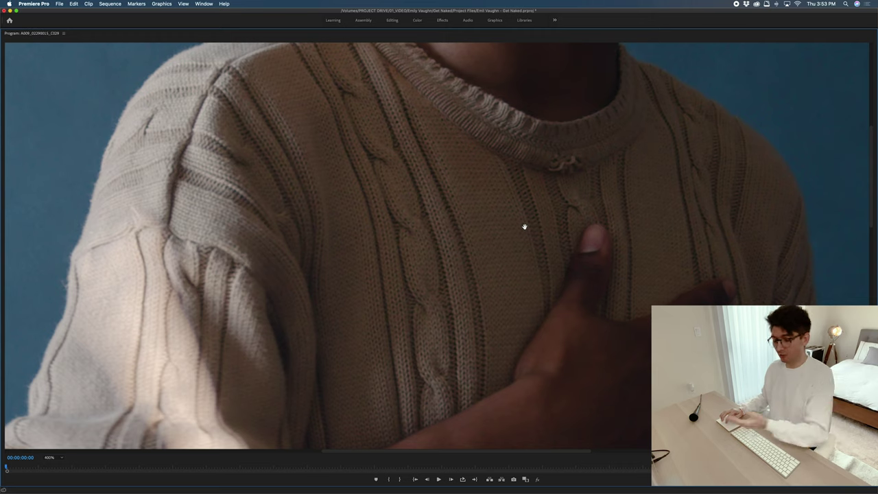
- Place 8mmGrain_Clean.mov on track V6 and set its blend mode to Overlay after trying Screen
key("grave")
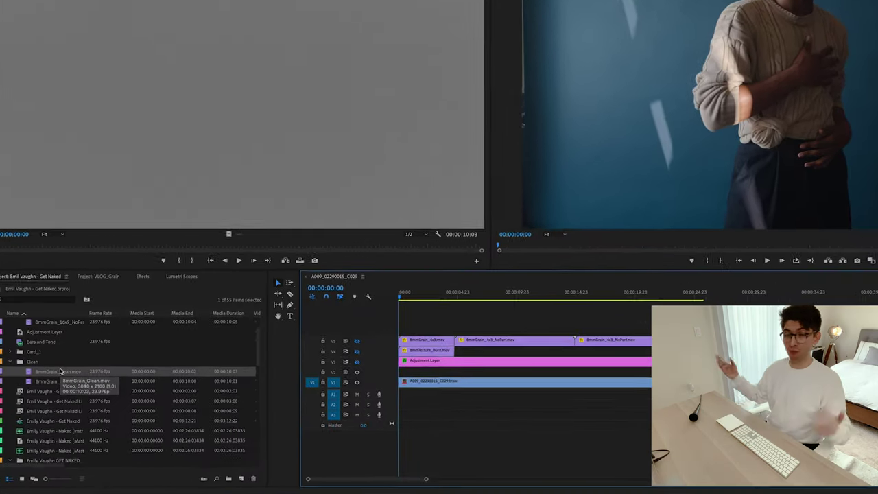
left_click_drag(60, 361, 433, 319)
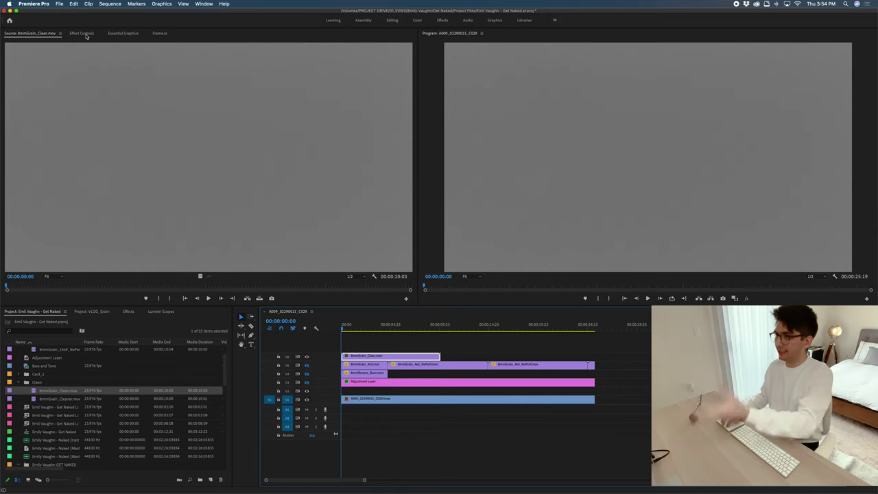
left_click(83, 34)
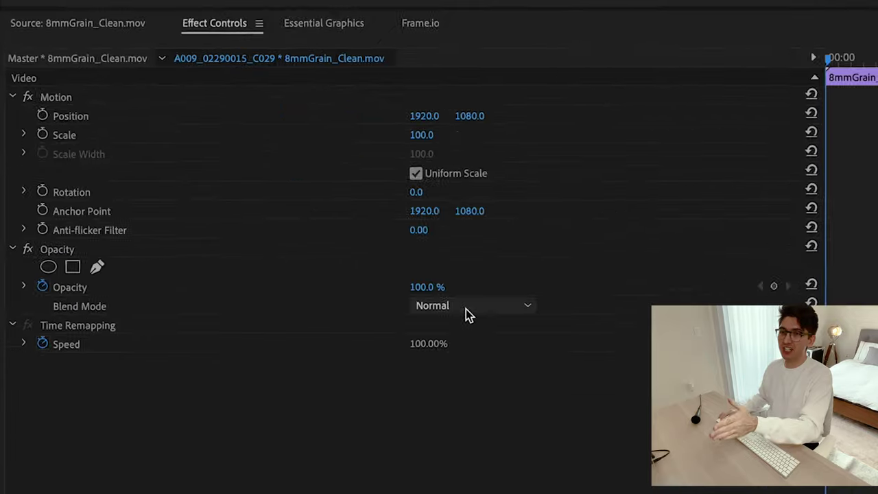
left_click(470, 312)
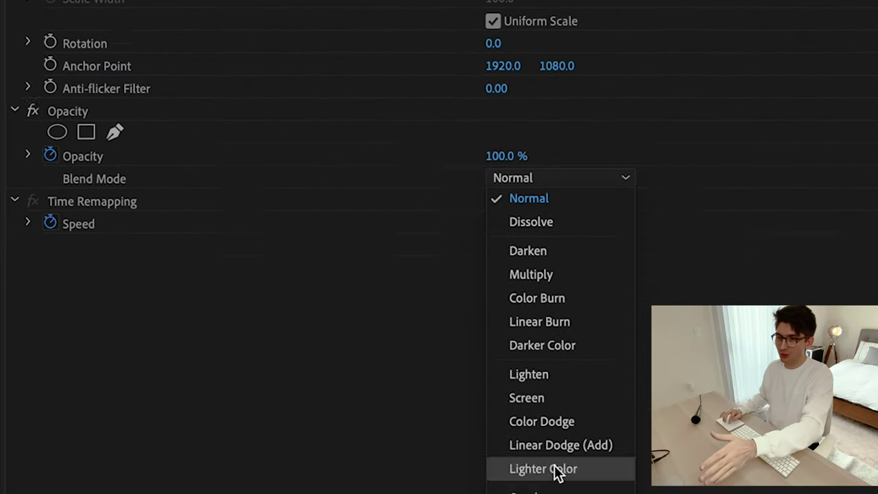
left_click(551, 400)
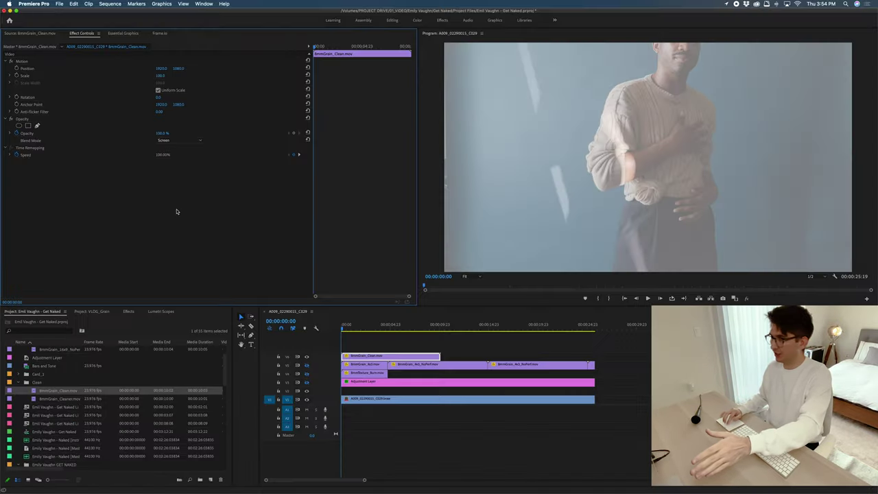
left_click(180, 140)
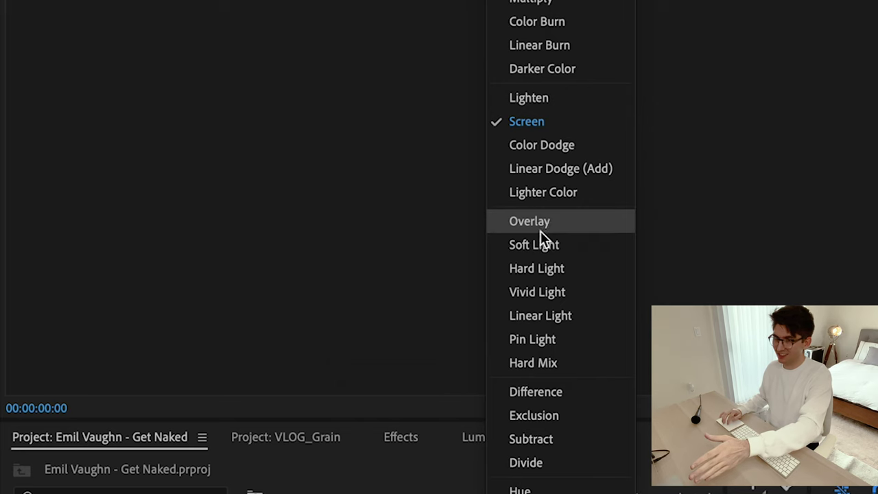
left_click(540, 231)
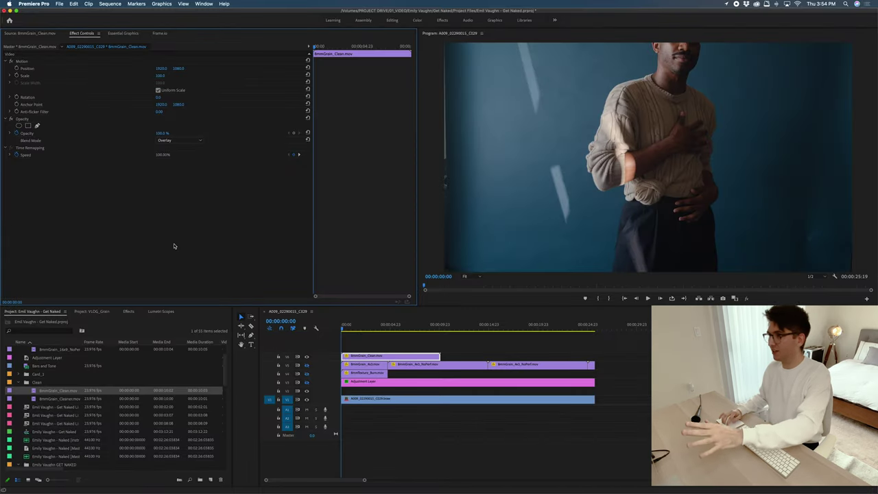
key("space")
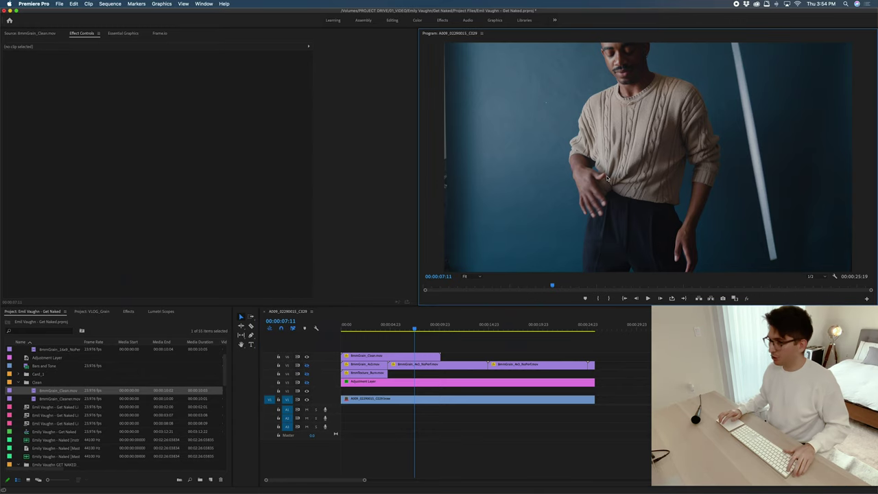
key("grave")
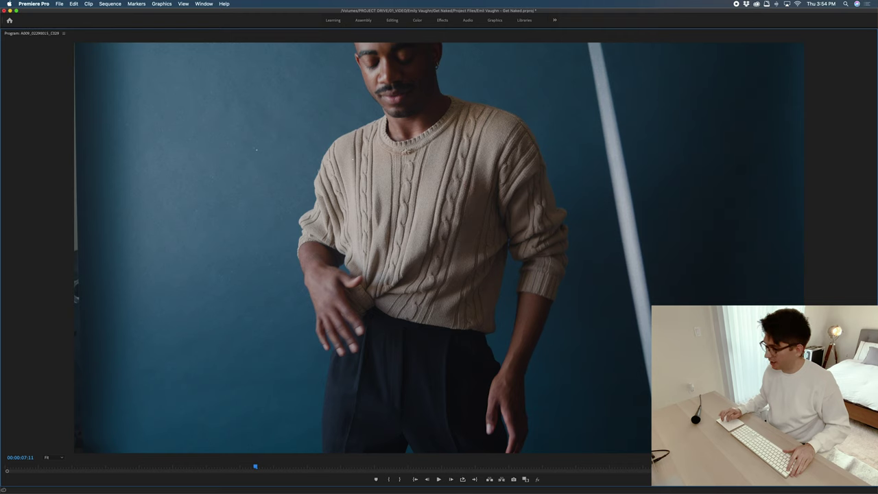
left_click(52, 459)
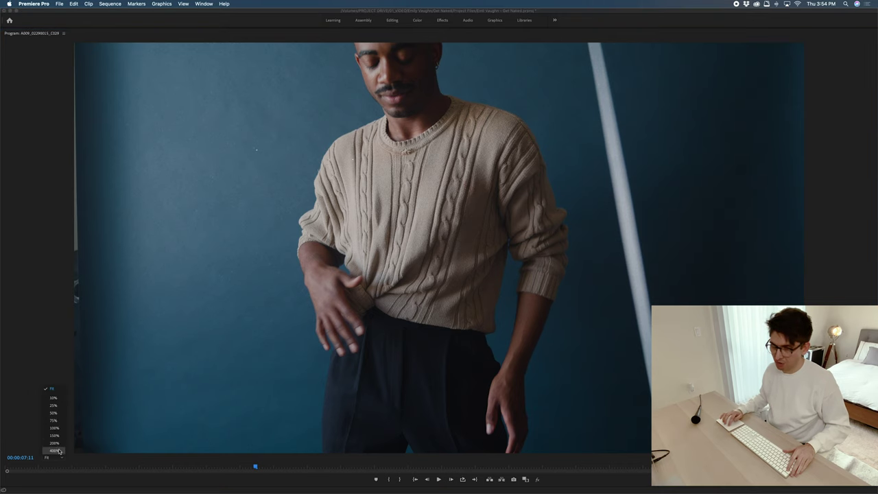
left_click(59, 451)
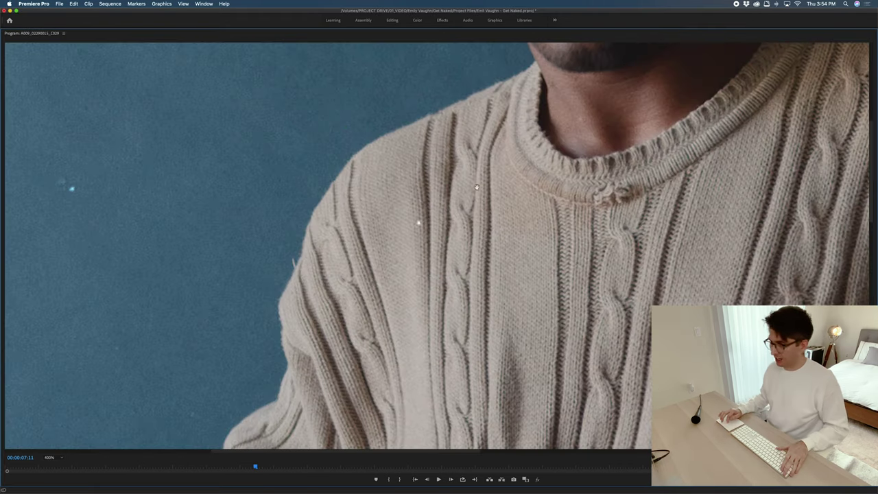
scroll(476, 187, "right", 5)
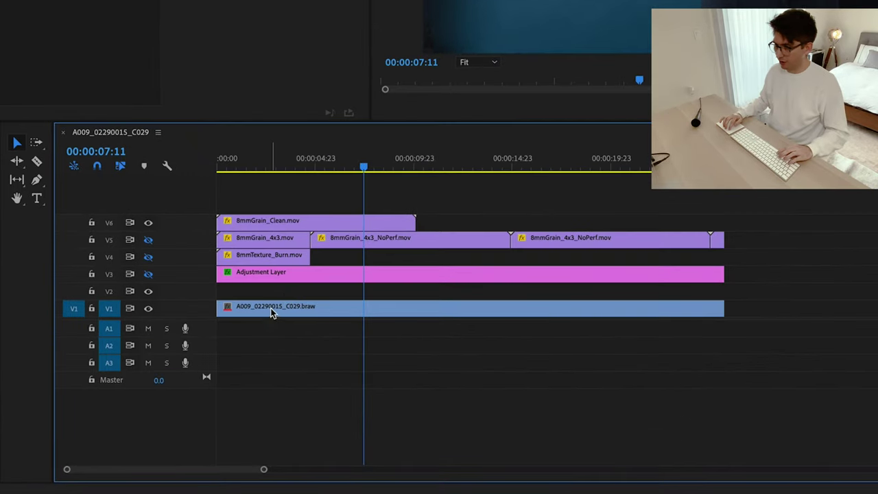
- Find Gaussian Blur by searching 'gaus' and apply it to the V1 shot with Blurriness 5
left_click(271, 313)
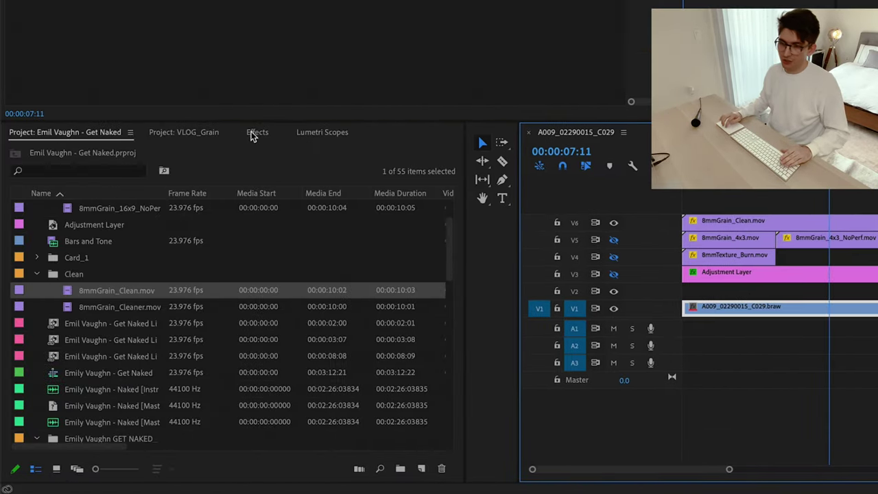
left_click(254, 134)
left_click(94, 152)
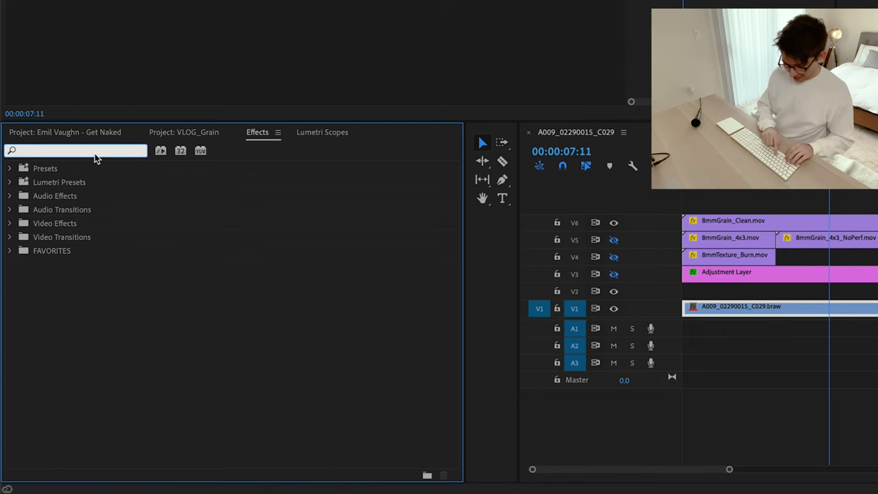
type("gaus")
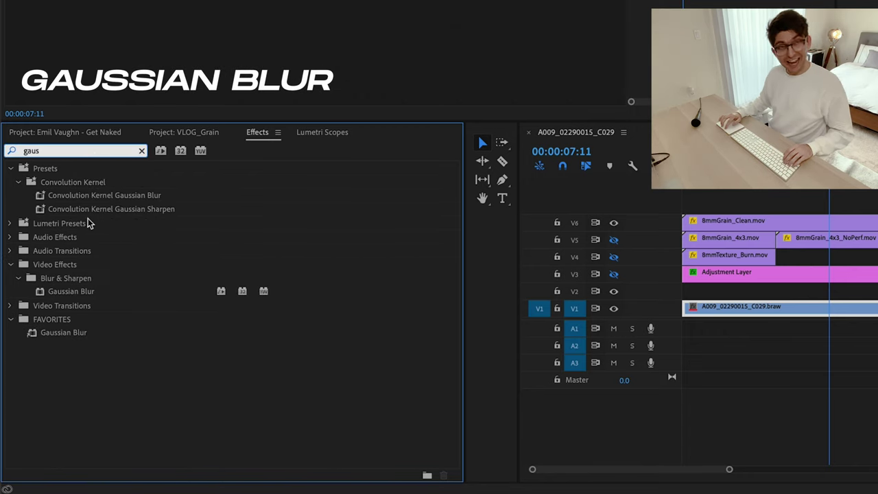
left_click(63, 293)
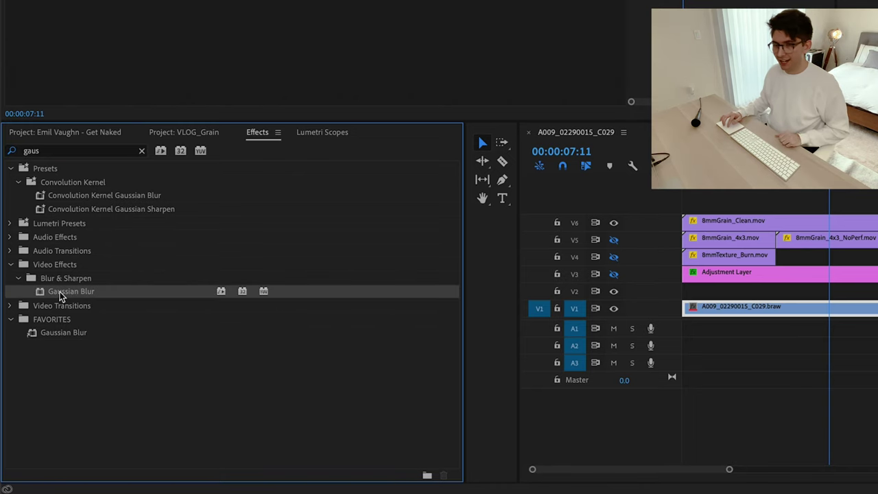
left_click_drag(61, 295, 157, 397)
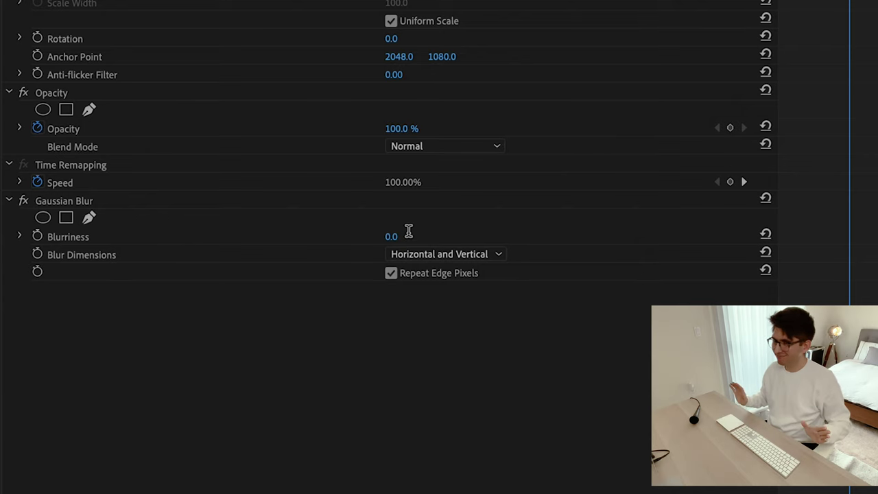
left_click(407, 235)
type("5")
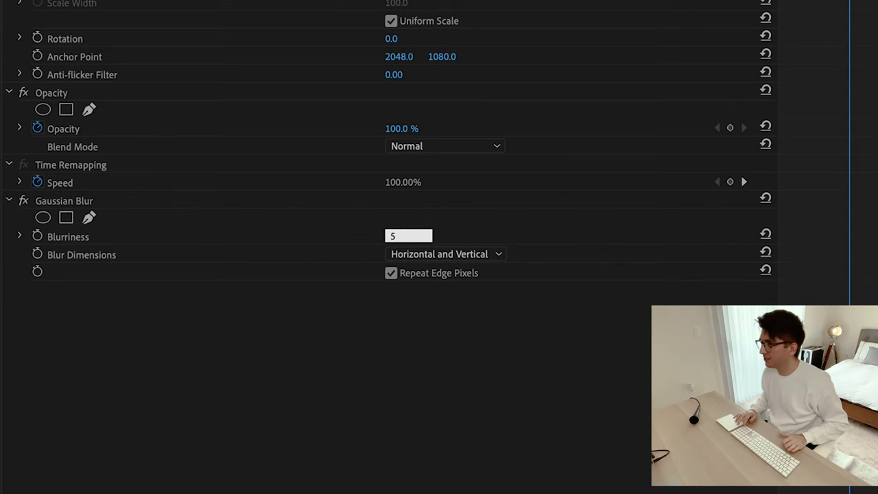
key("Return")
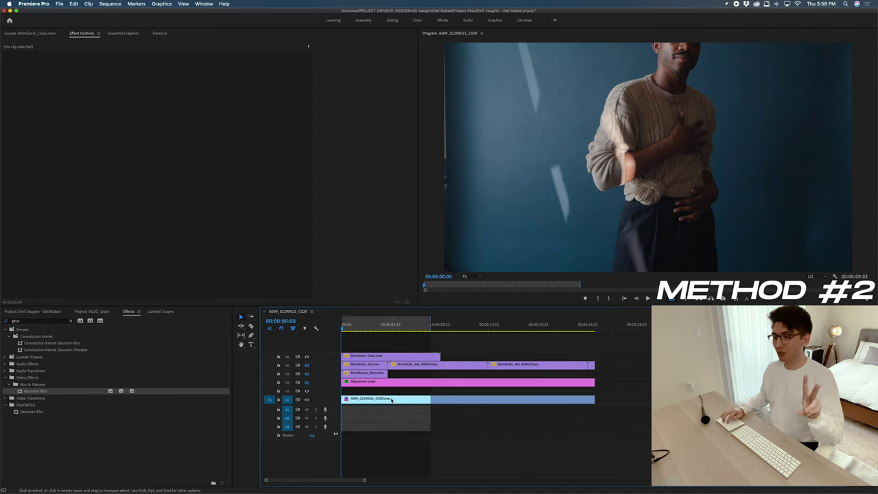
- Delete Gaussian Blur from the A009_02290015_C029 clip, then select the V3 adjustment layer
left_click(392, 400)
left_click(29, 164)
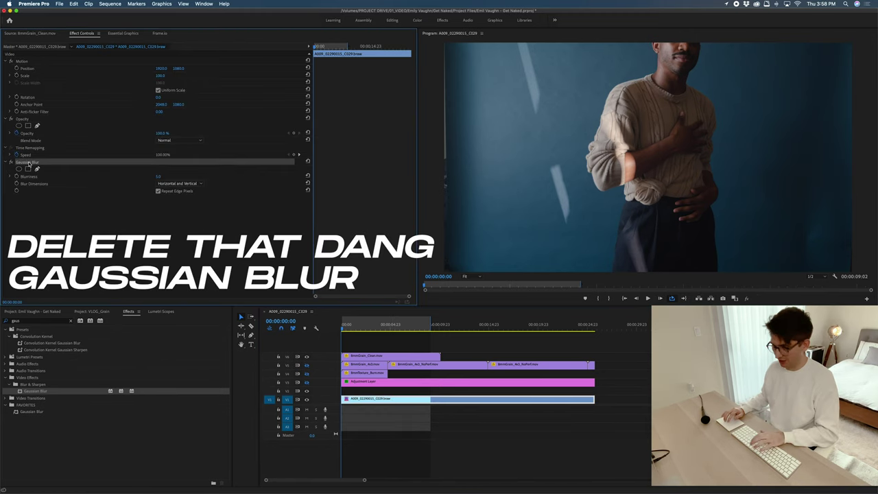
key("Delete")
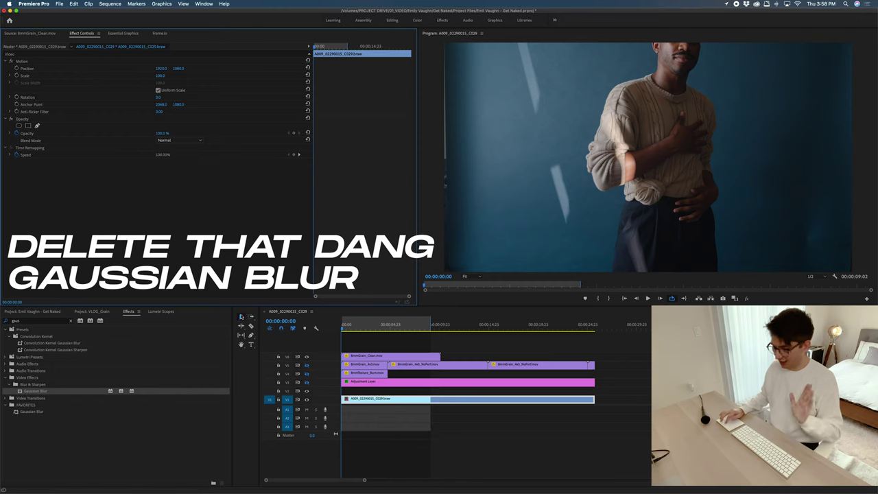
left_click(465, 437)
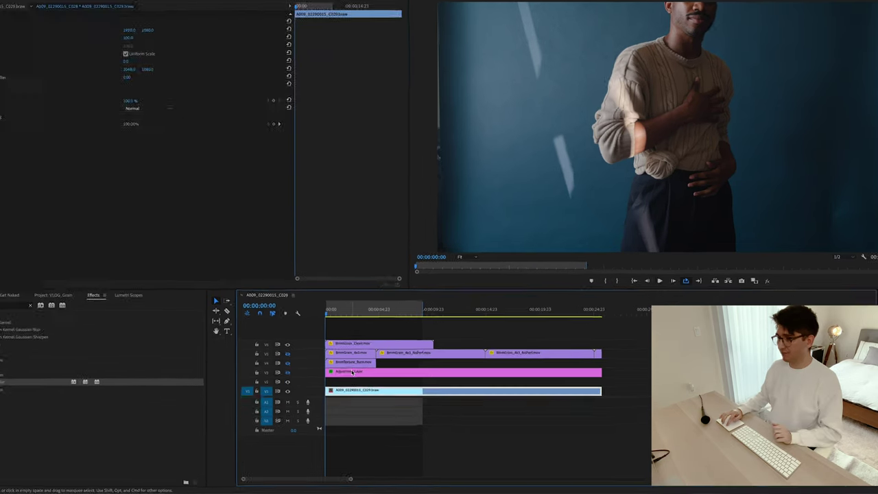
left_click(365, 383)
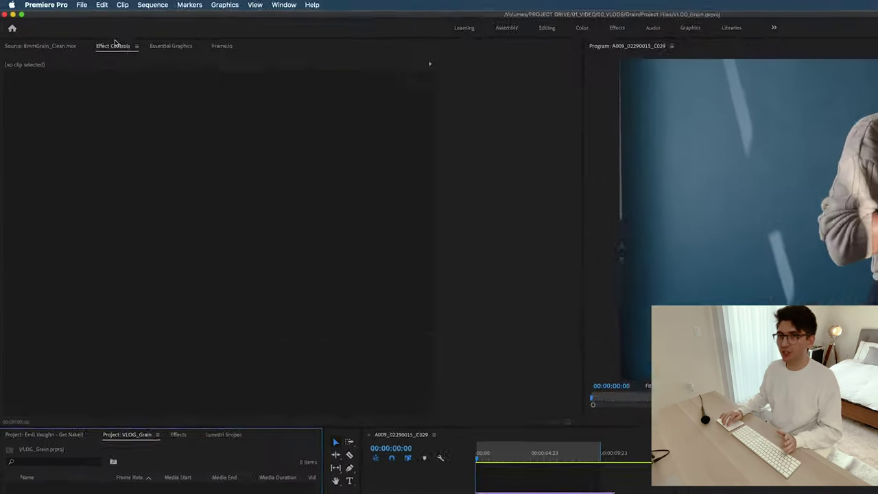
- Create a new 3840×2160 adjustment layer in the project bin
left_click(107, 5)
mouse_move(112, 24)
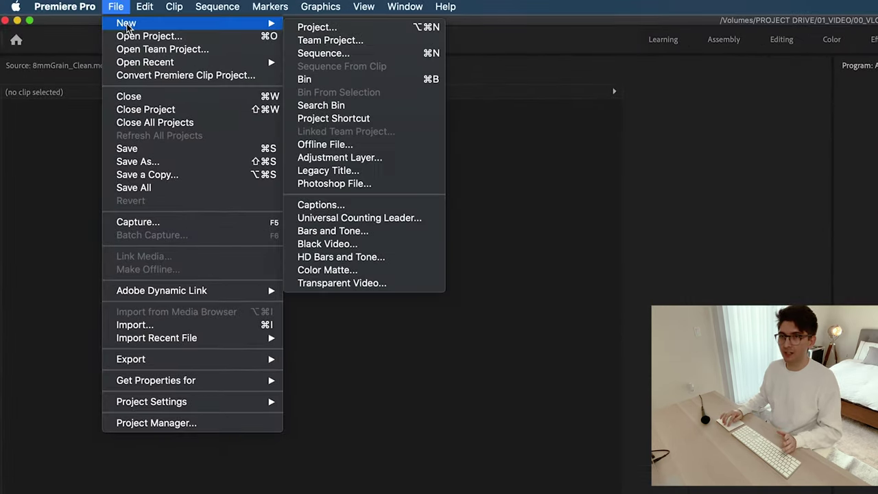
left_click(350, 158)
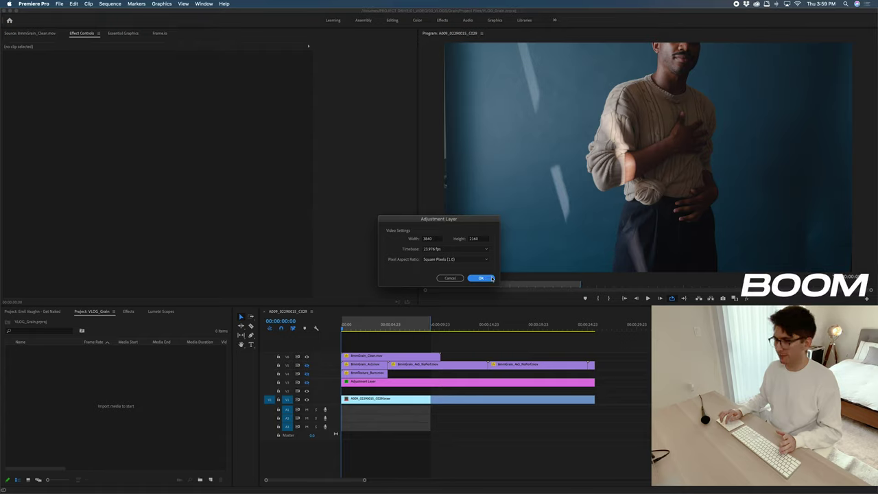
left_click(480, 278)
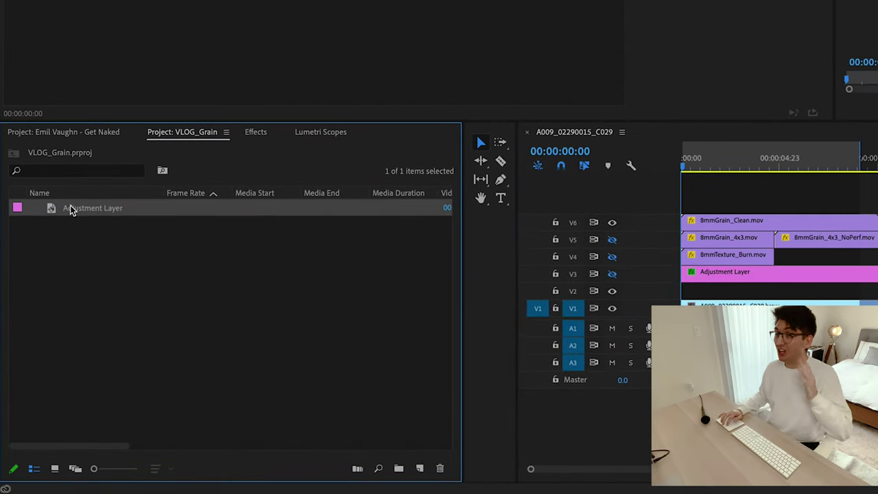
- Place the new adjustment layer on V2 at the sequence start, then delete it from the track
left_click_drag(80, 209, 689, 293)
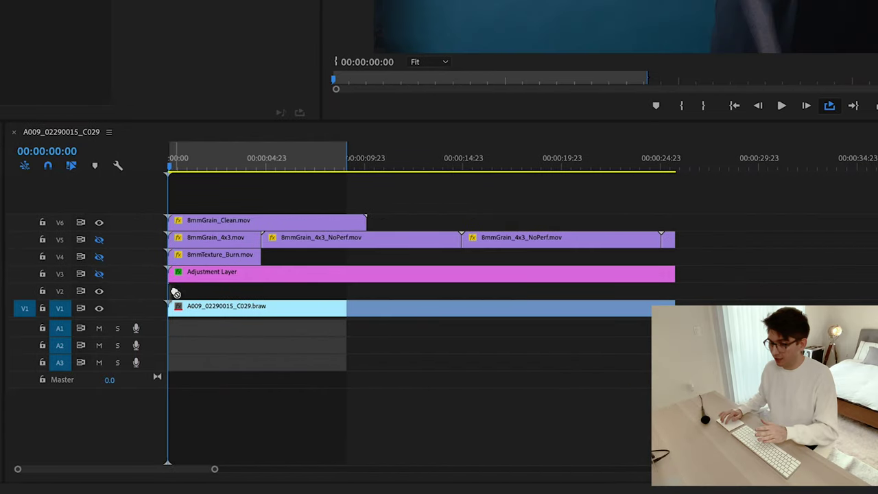
left_click_drag(176, 293, 173, 291)
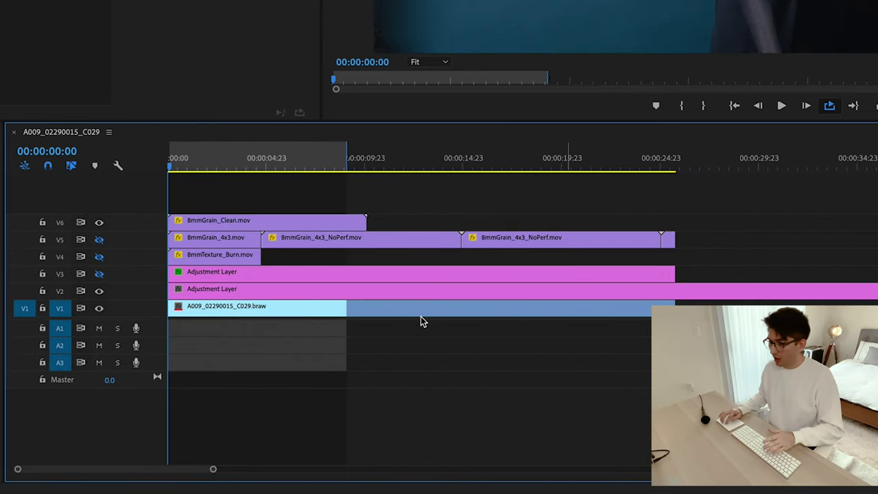
left_click(225, 291)
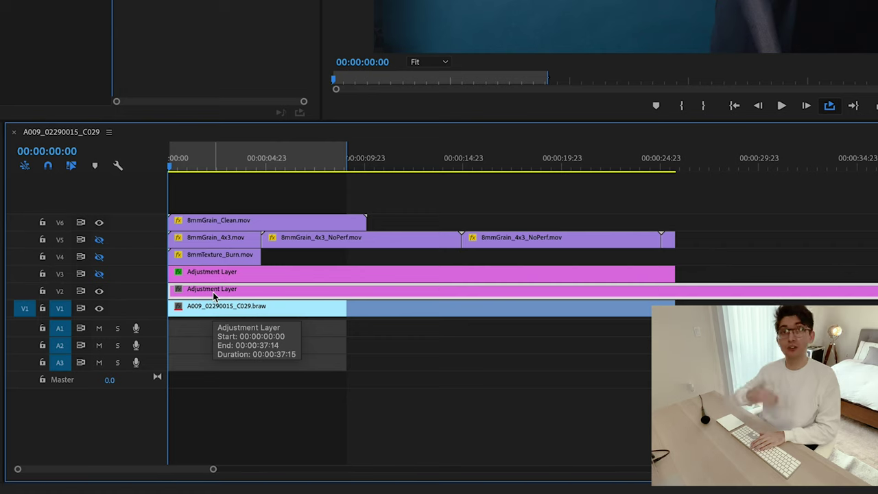
key("Delete")
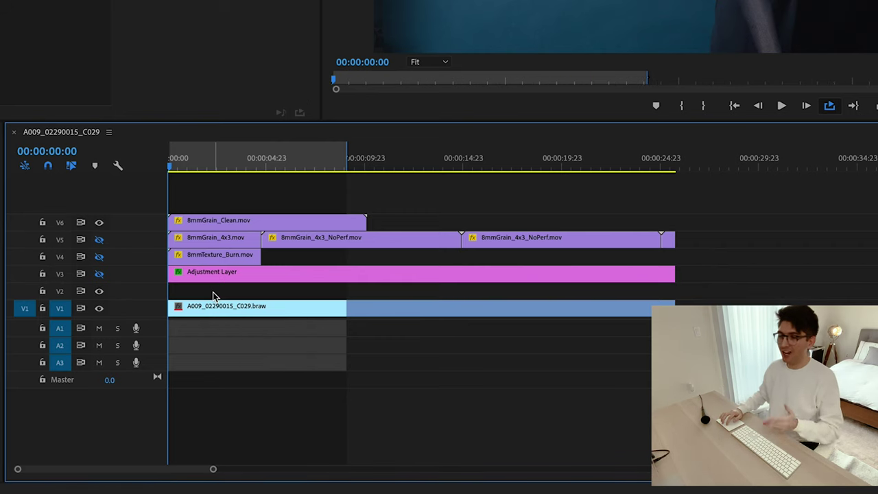
- Select the V3 adjustment layer and save the project with Cmd+S
left_click(214, 276)
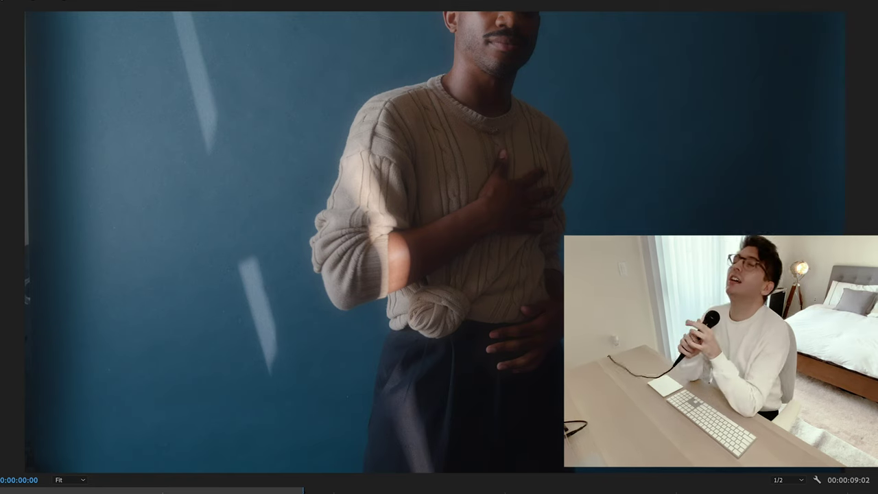
key("super+s")
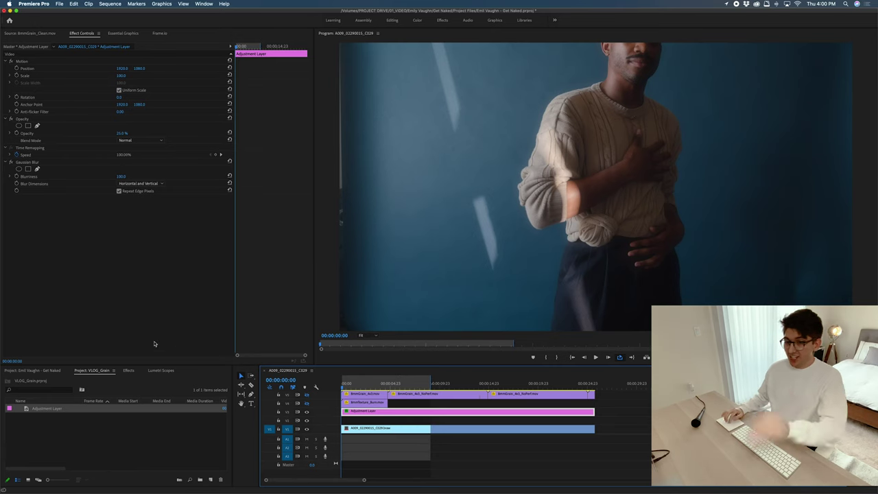
left_click(363, 430)
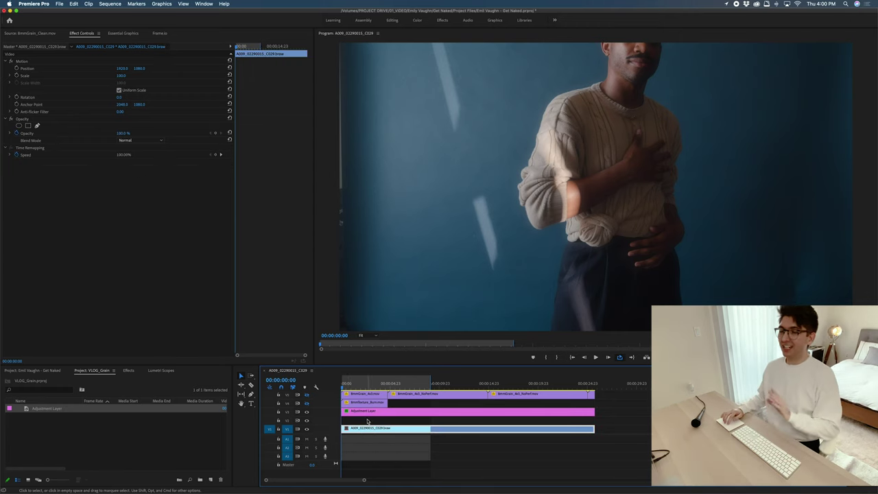
left_click(367, 411)
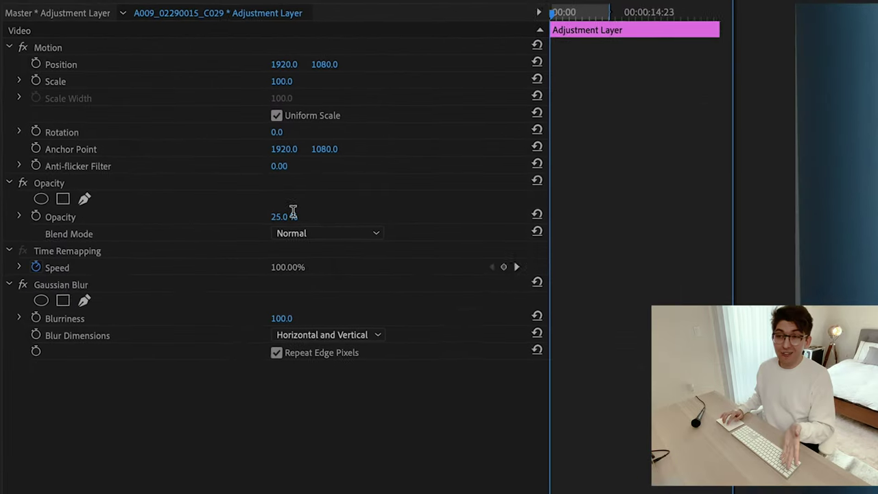
left_click(127, 133)
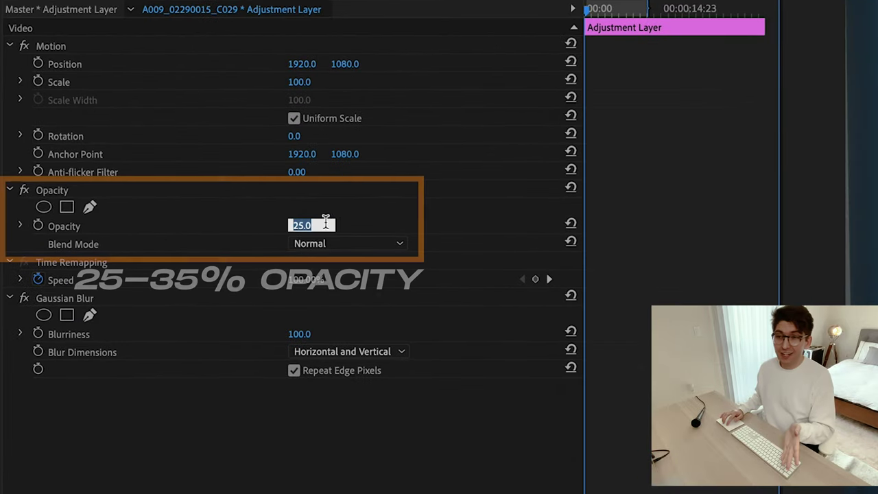
key("Return")
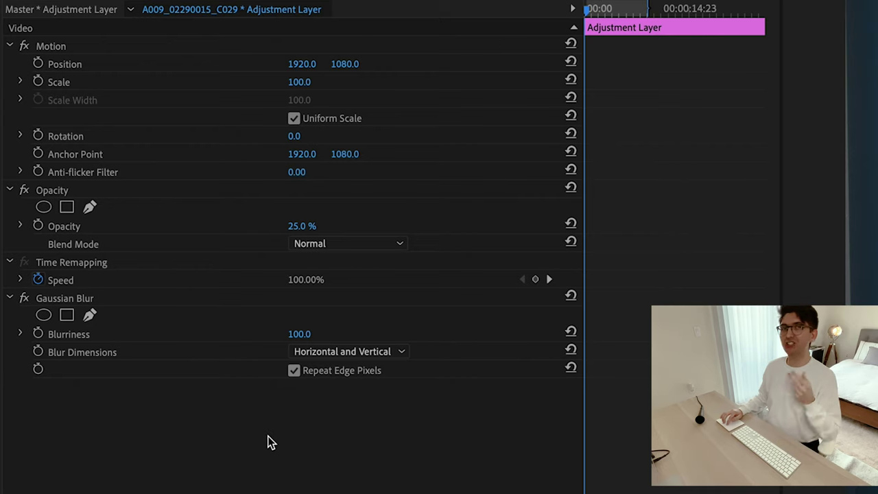
- Set the adjustment layer's Gaussian Blur Blurriness to 0
left_click(299, 333)
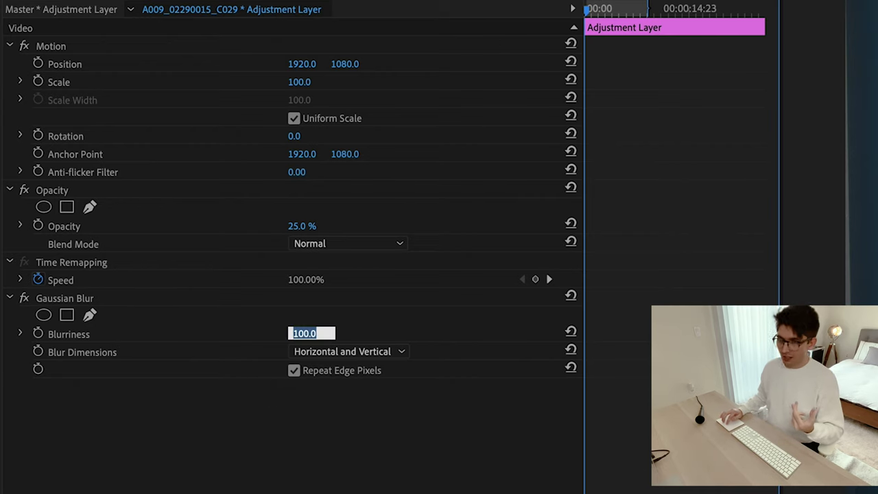
type("0")
key("Return")
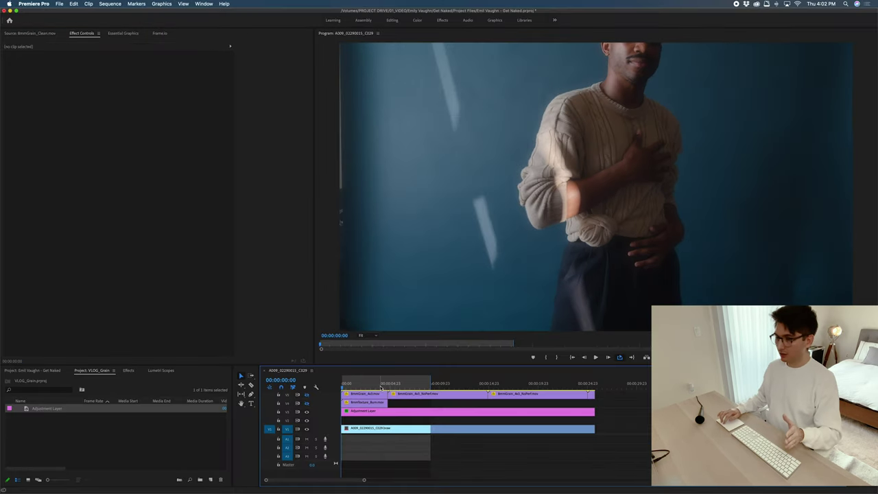
- Hide the 8mmGrain_Clean track on V6 and show the 8mmGrain_4x3 overlay on V5
left_click(539, 202)
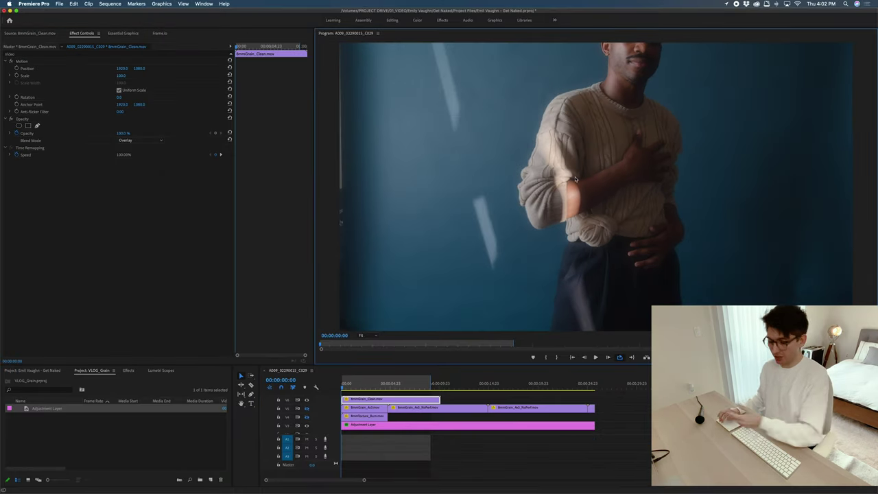
key("grave")
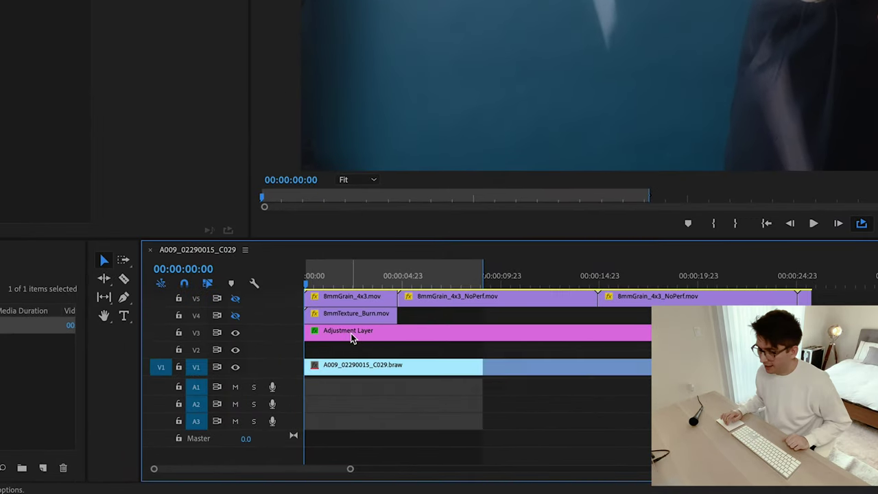
scroll(357, 326, "up", 2)
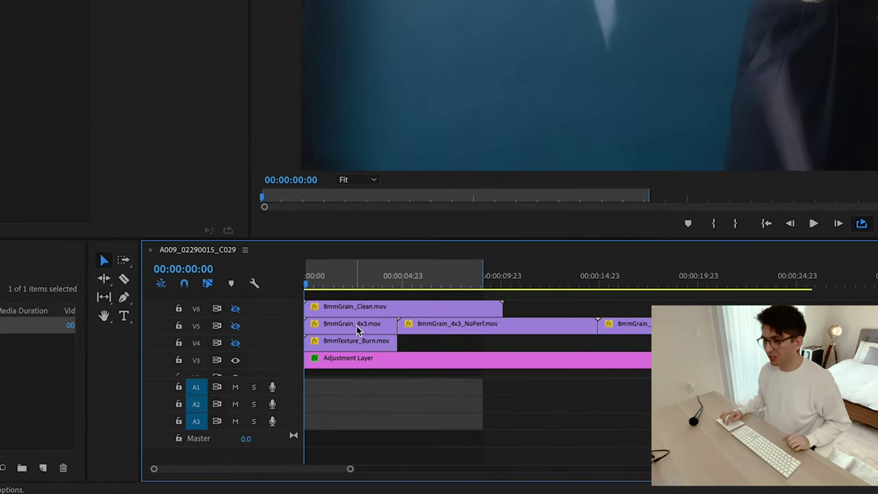
left_click(358, 327)
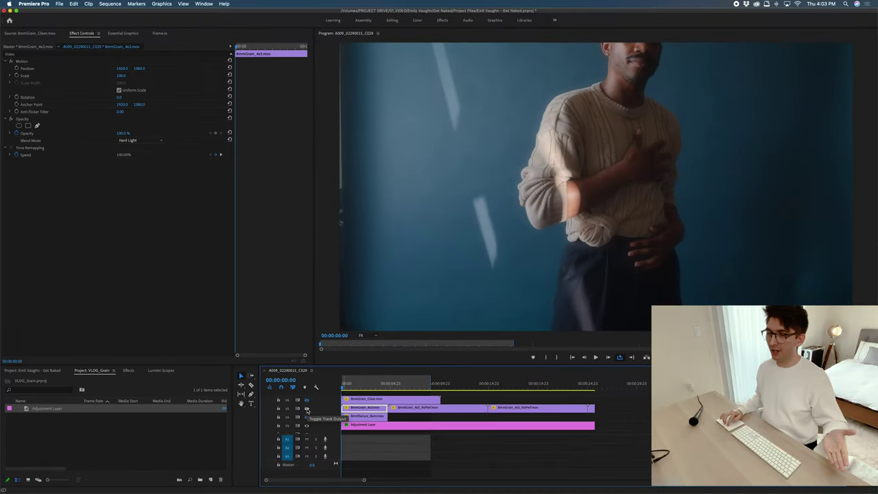
left_click(306, 409)
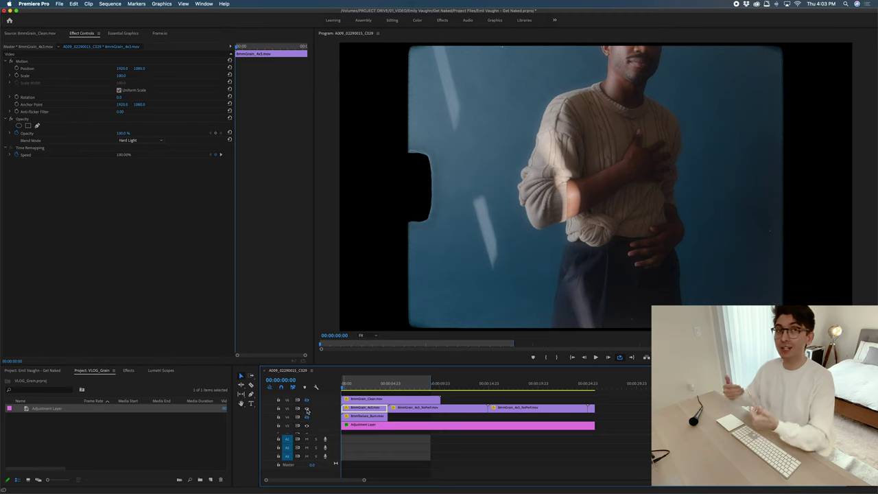
left_click(554, 465)
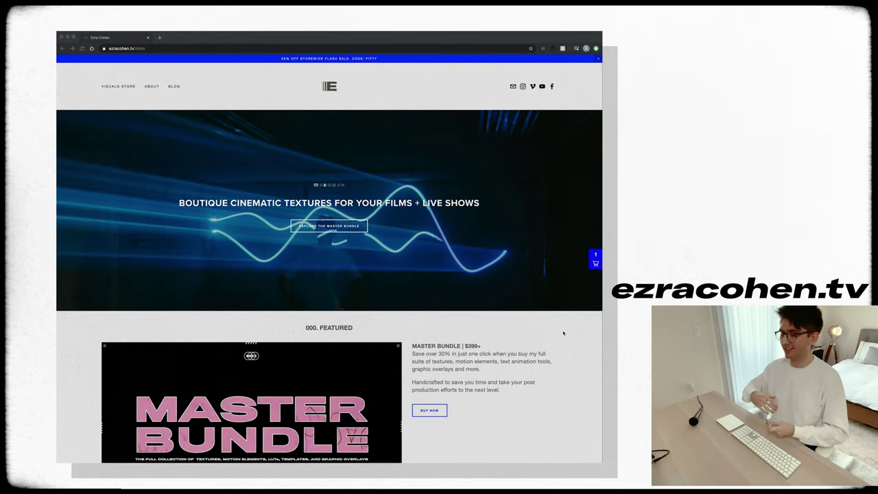
- Scroll the ezracohen.tv store past the texture packs to 003. Text Animation and 004. Graphic
scroll(563, 332, "down", 5)
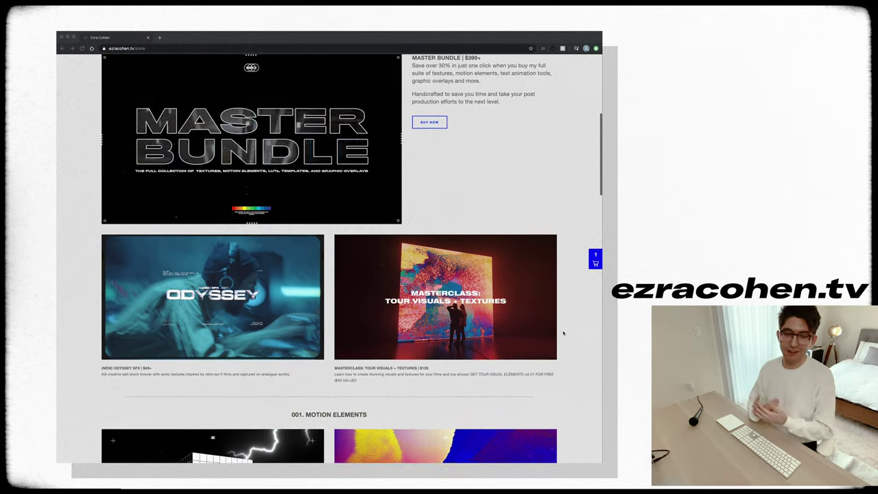
scroll(563, 333, "down", 5)
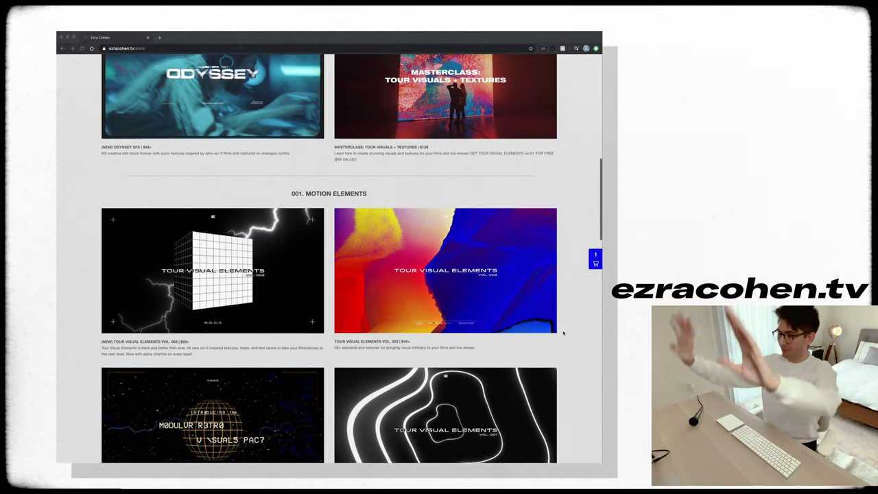
scroll(563, 333, "down", 4)
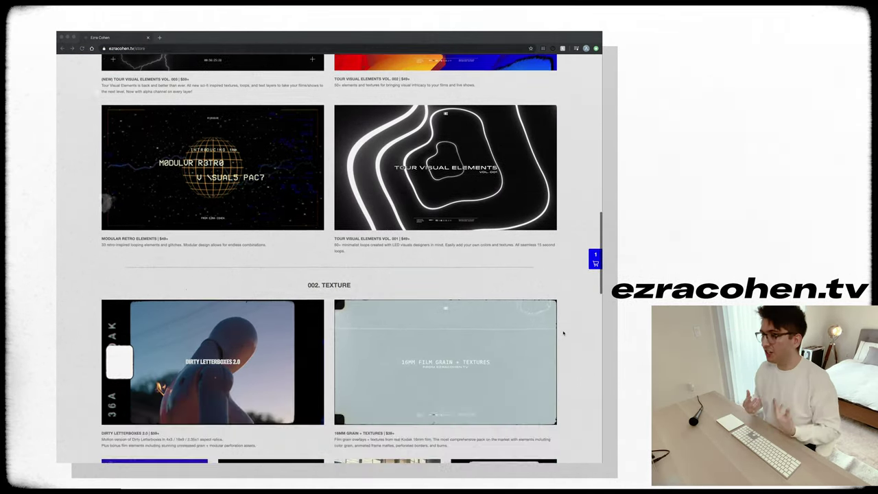
scroll(563, 333, "down", 3)
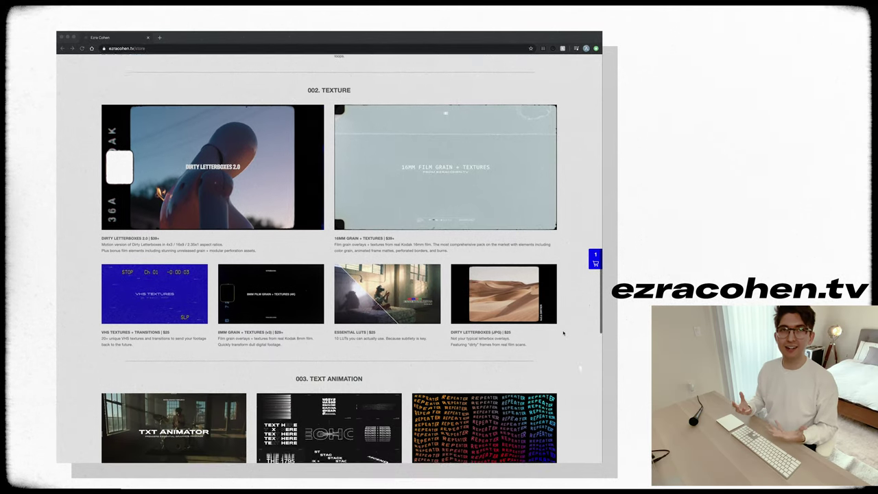
scroll(563, 333, "down", 5)
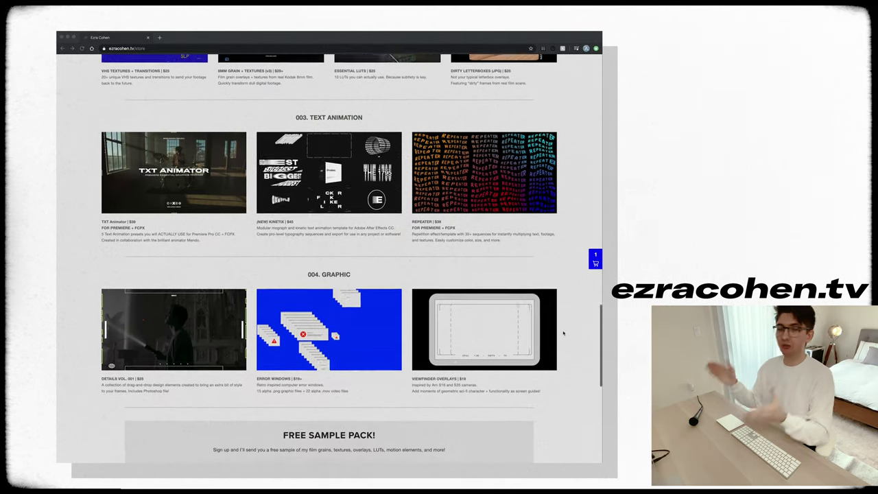